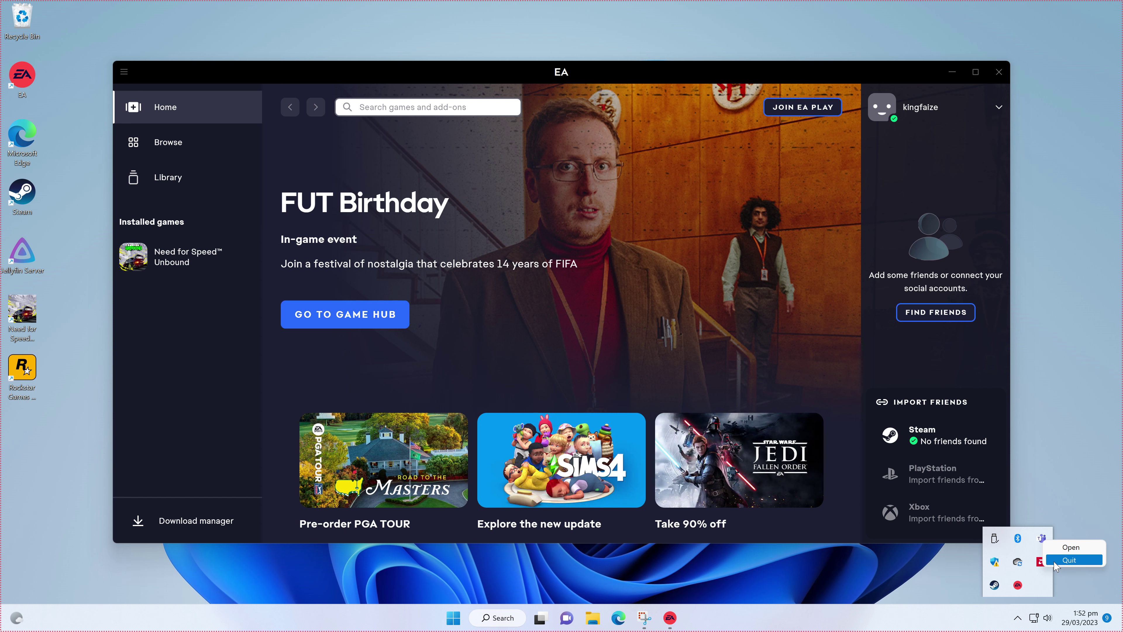
- Quit the background app whose tray options are open, and bring up the Steam window
left_click(1054, 560)
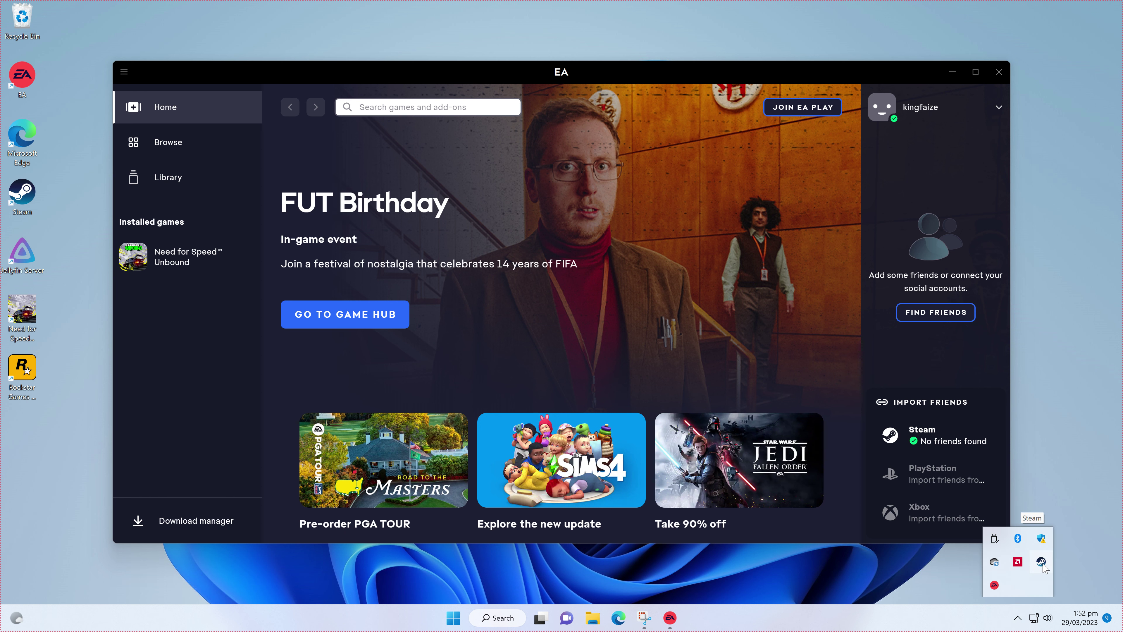
left_click(1041, 562)
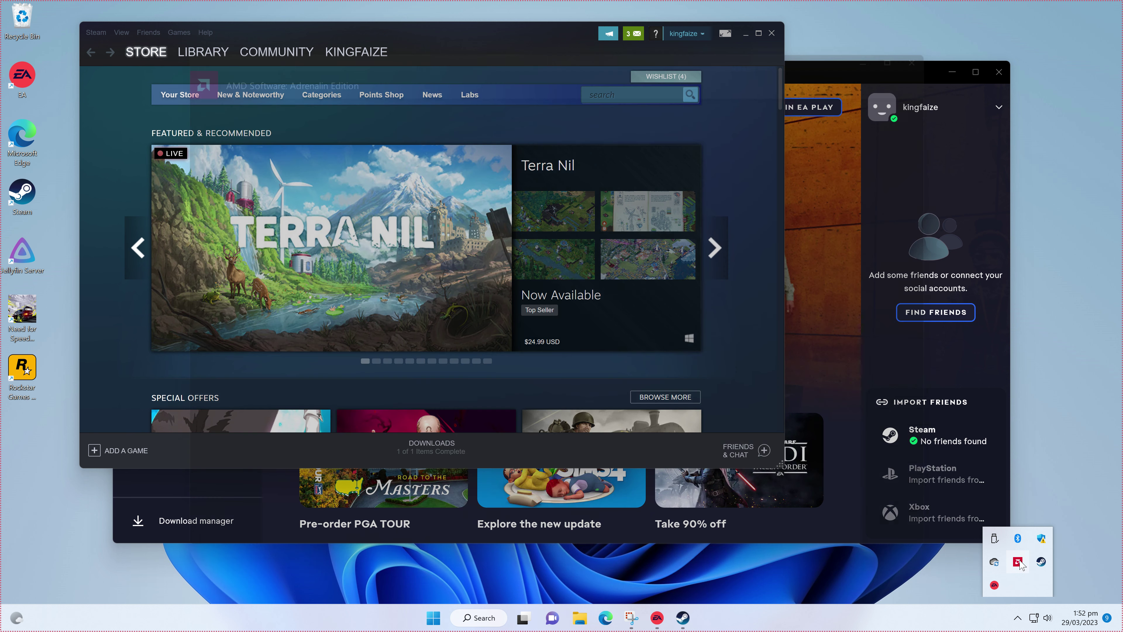
- Open AMD Software: Adrenalin Edition without running Quick Setup and view its notifications
left_click(1018, 562)
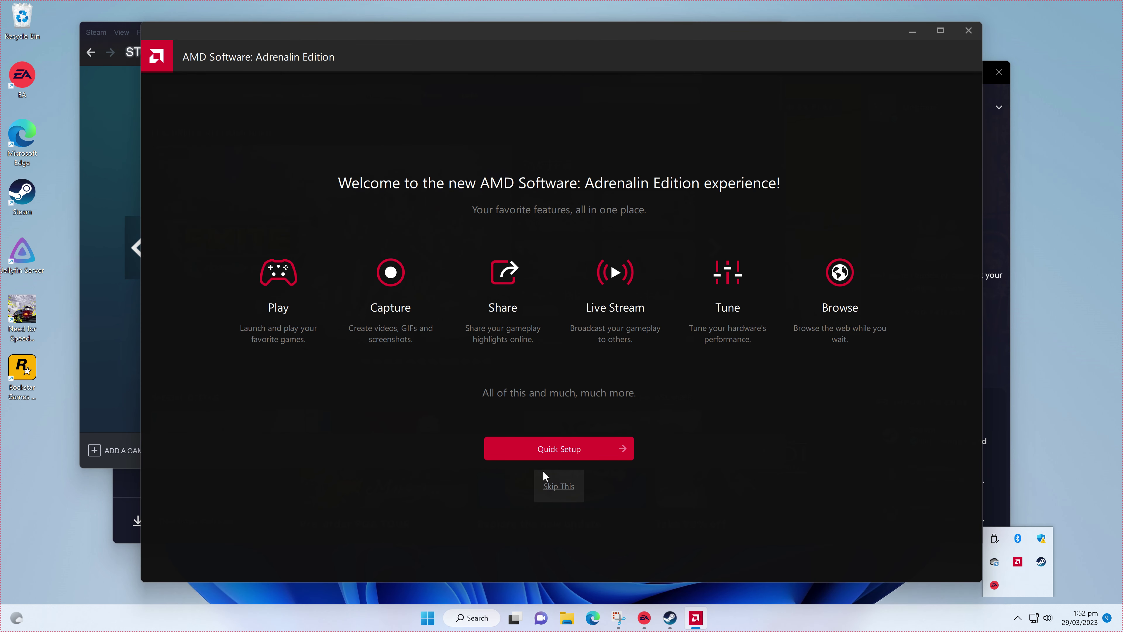
left_click(554, 485)
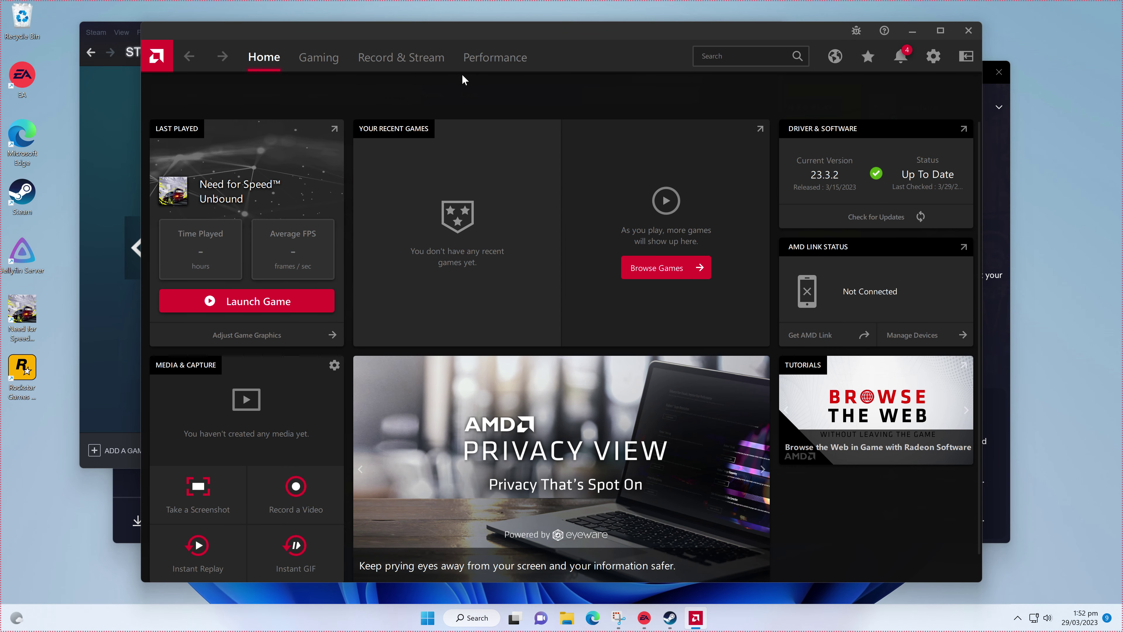
left_click(897, 66)
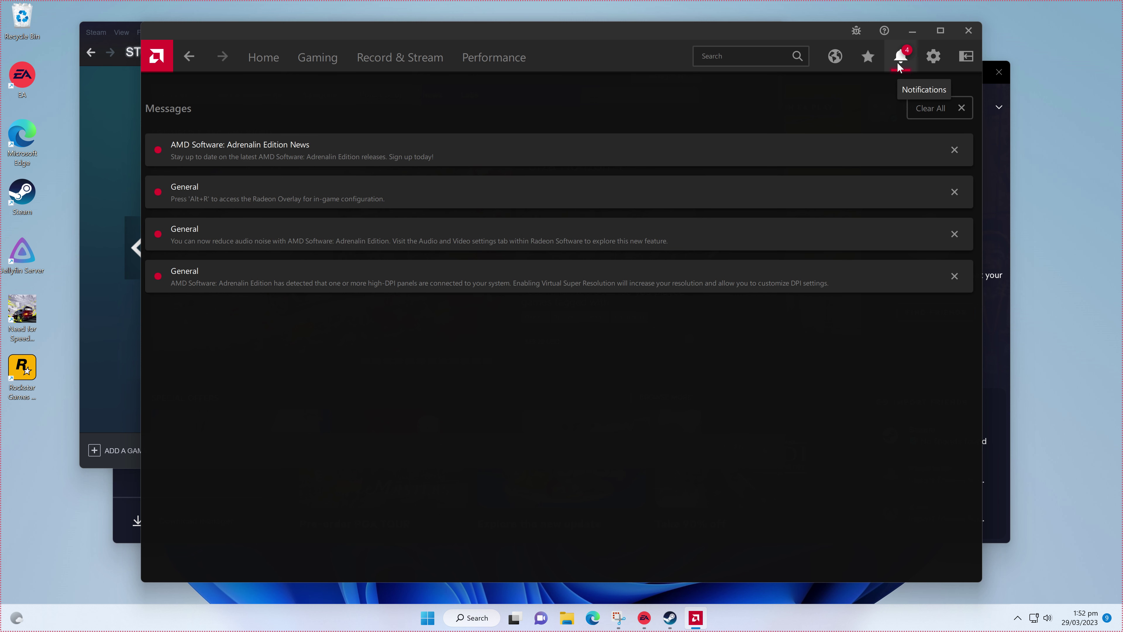
- Check for graphics driver updates in the AMD Software system settings and minimize the window
left_click(933, 58)
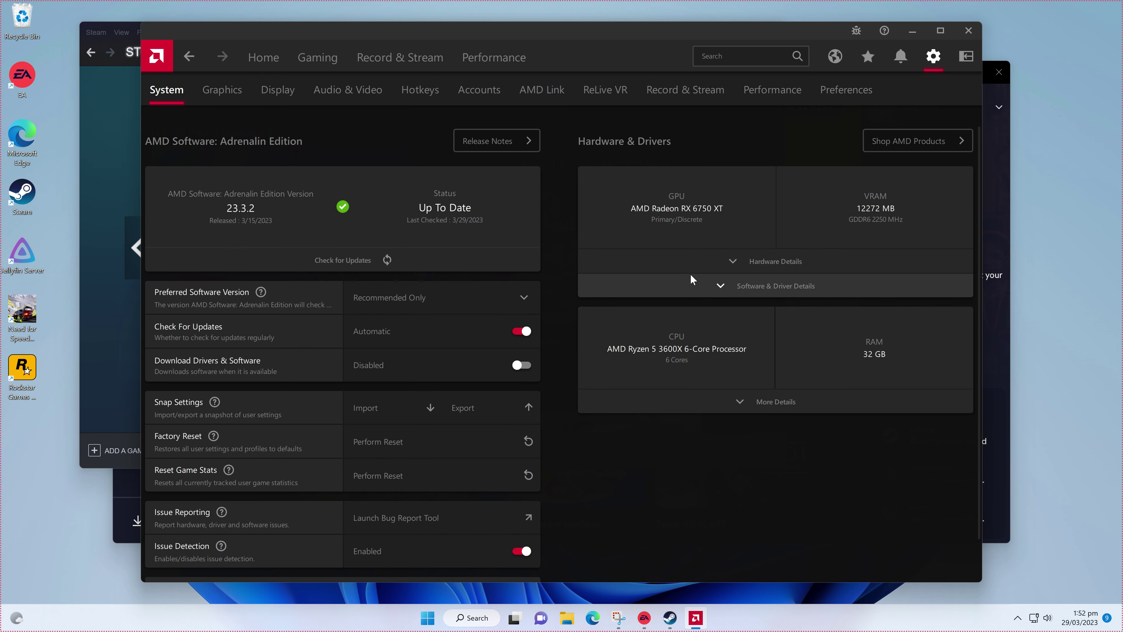
left_click(360, 263)
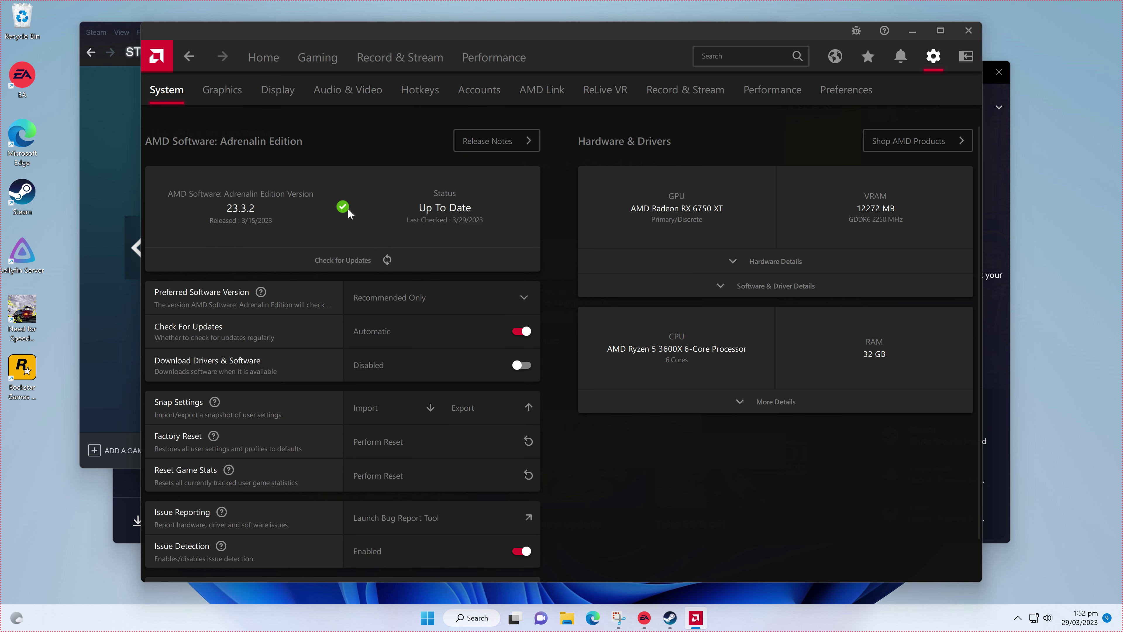
left_click(381, 262)
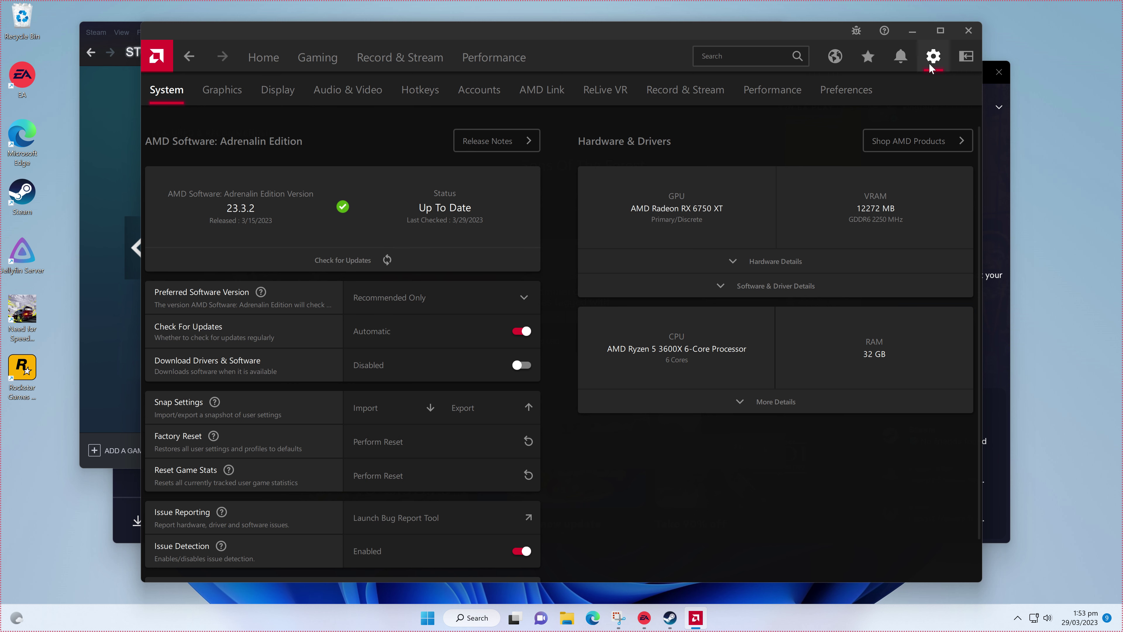
left_click(906, 33)
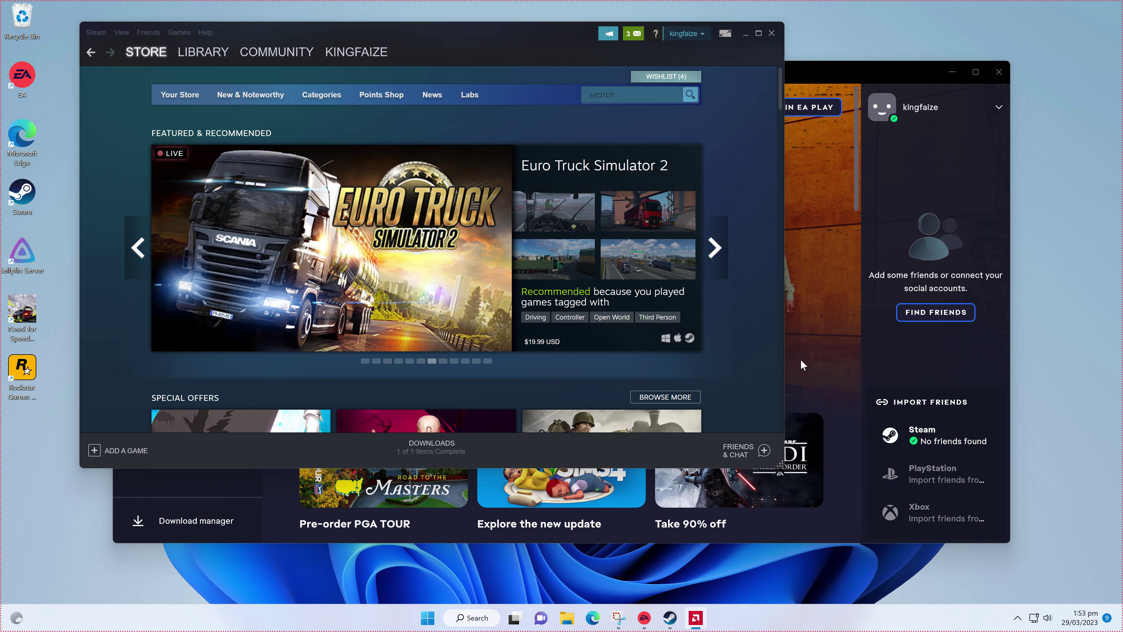
- Find Windows Update by searching for "update" and view the update history
left_click(475, 620)
type("update")
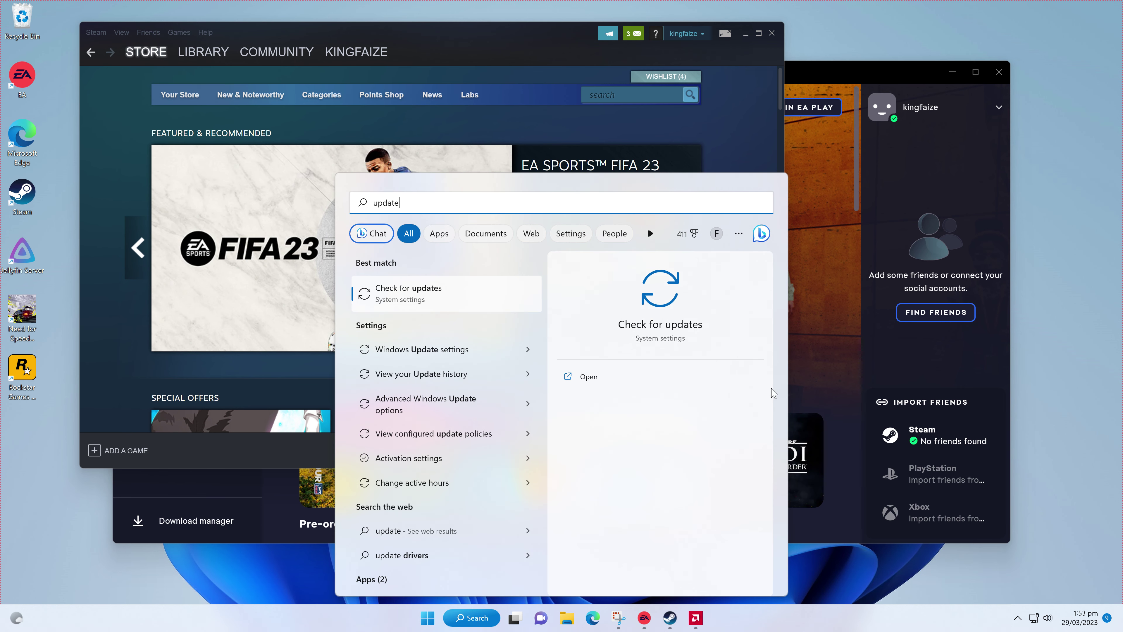
left_click(668, 304)
left_click(667, 304)
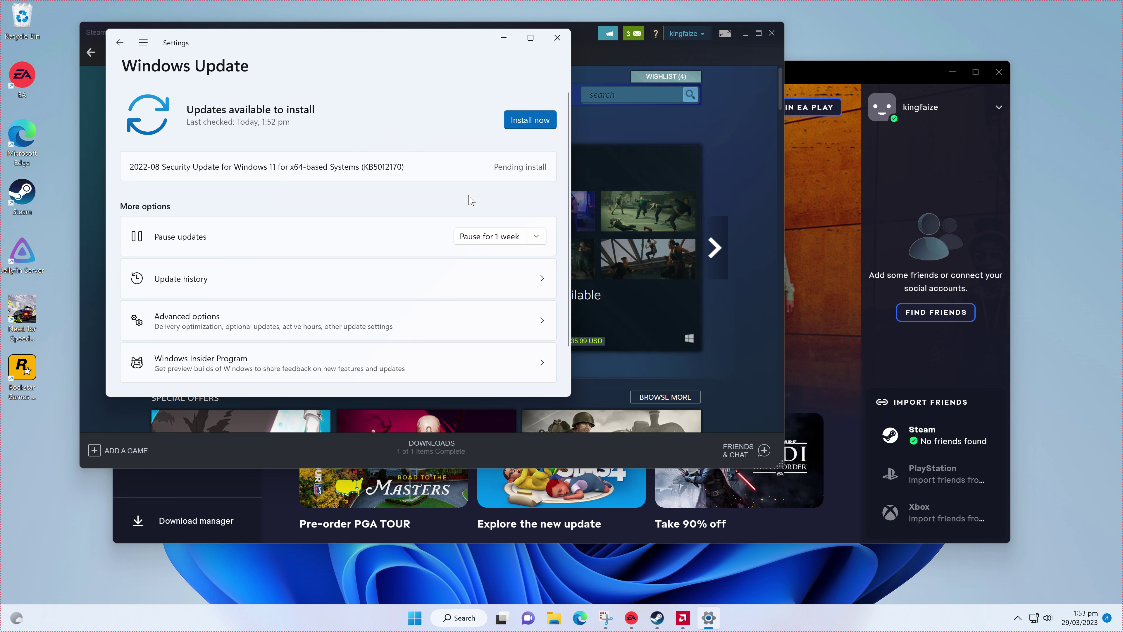
left_click(462, 278)
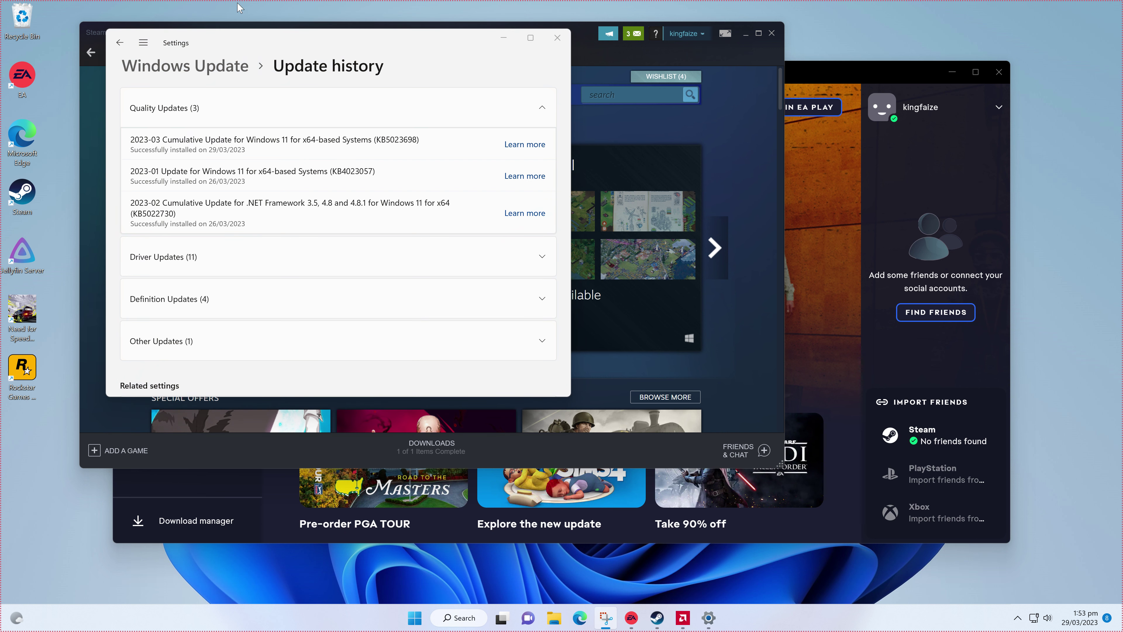
- Return to Steam and open the Need for Speed Unbound page in the library
left_click(742, 367)
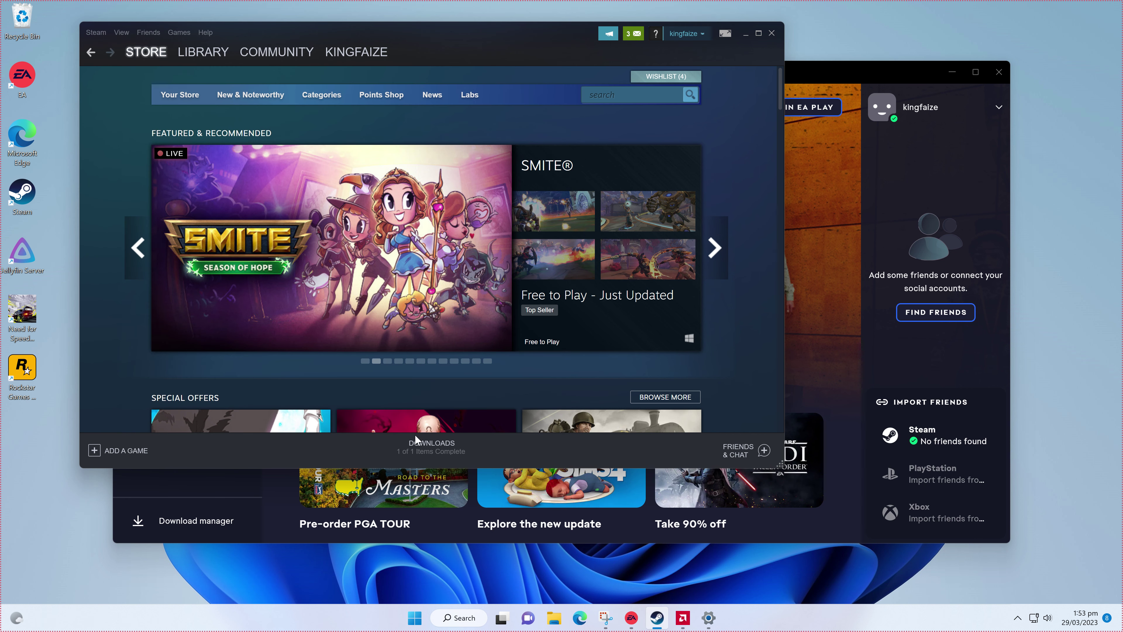
left_click(202, 50)
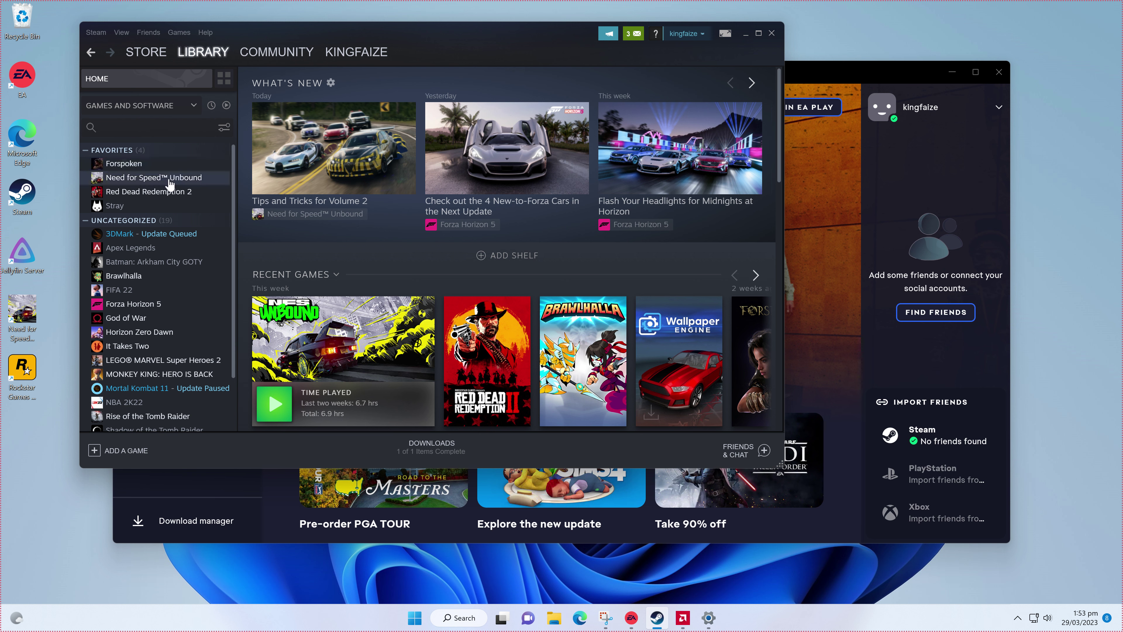
left_click(169, 179)
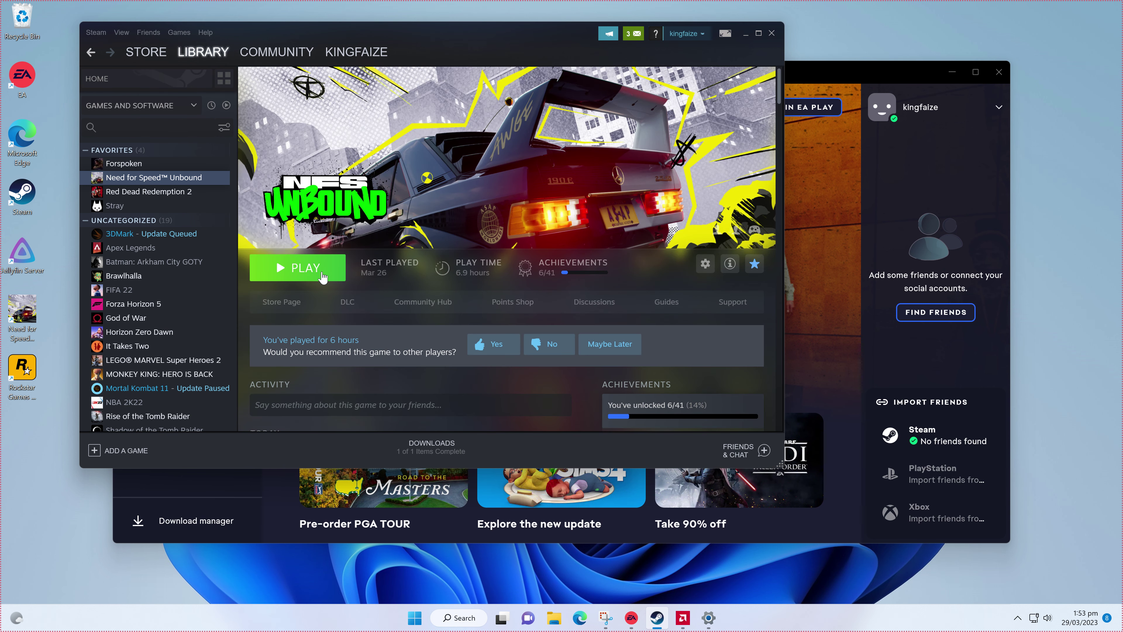
- Try to launch Need for Speed Unbound from Steam twice, proceeding despite the interrupted sync and granting administrative privileges
left_click(309, 267)
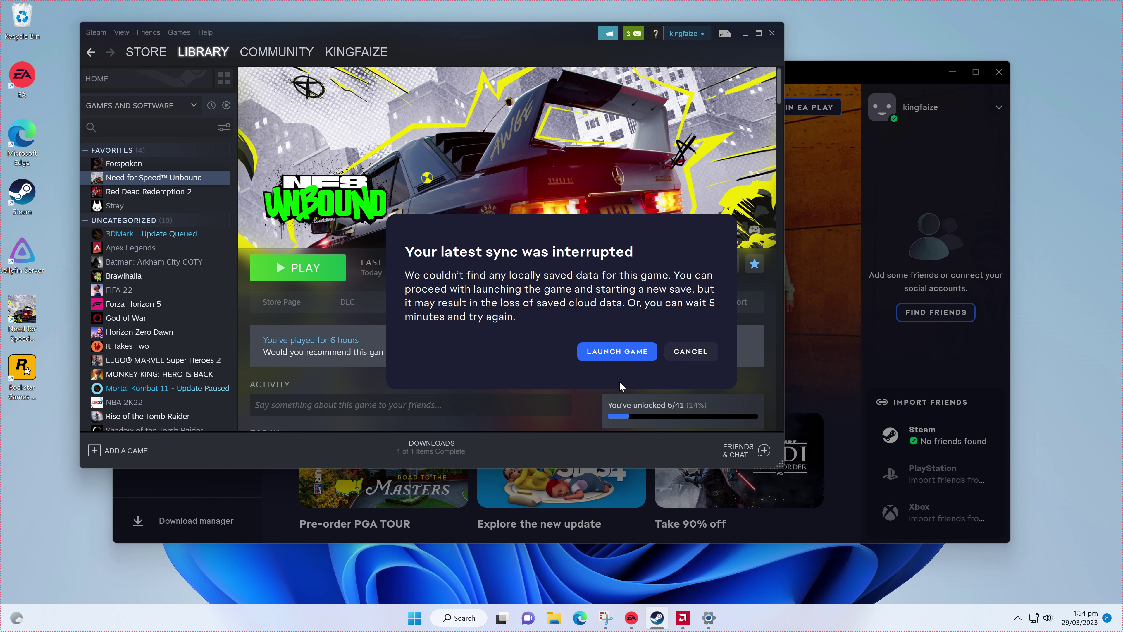
left_click(615, 356)
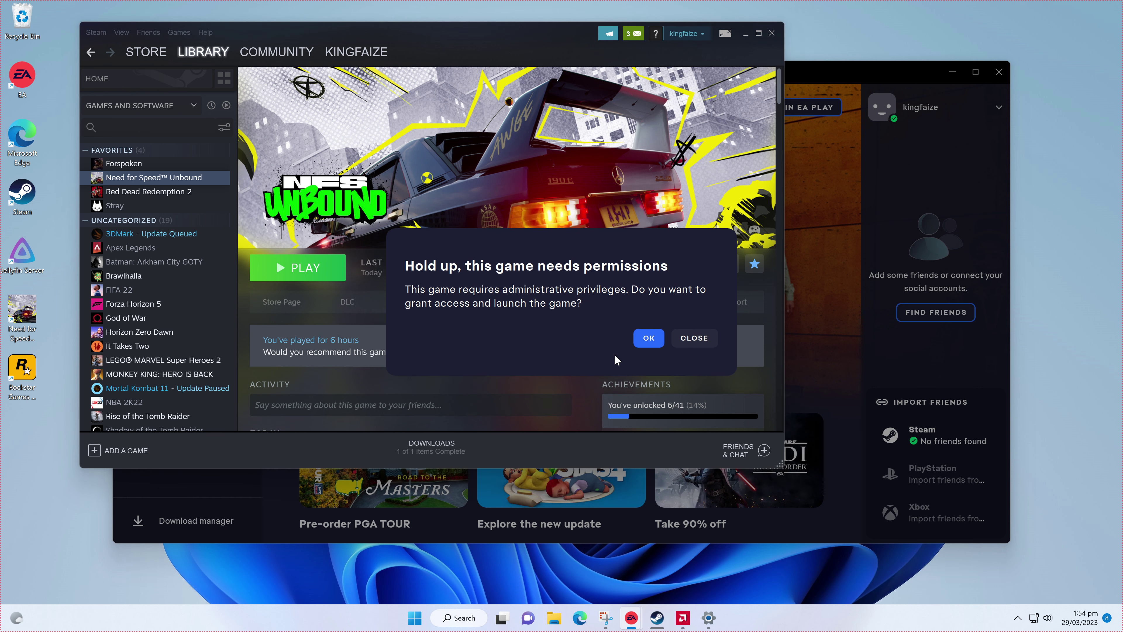
left_click(651, 347)
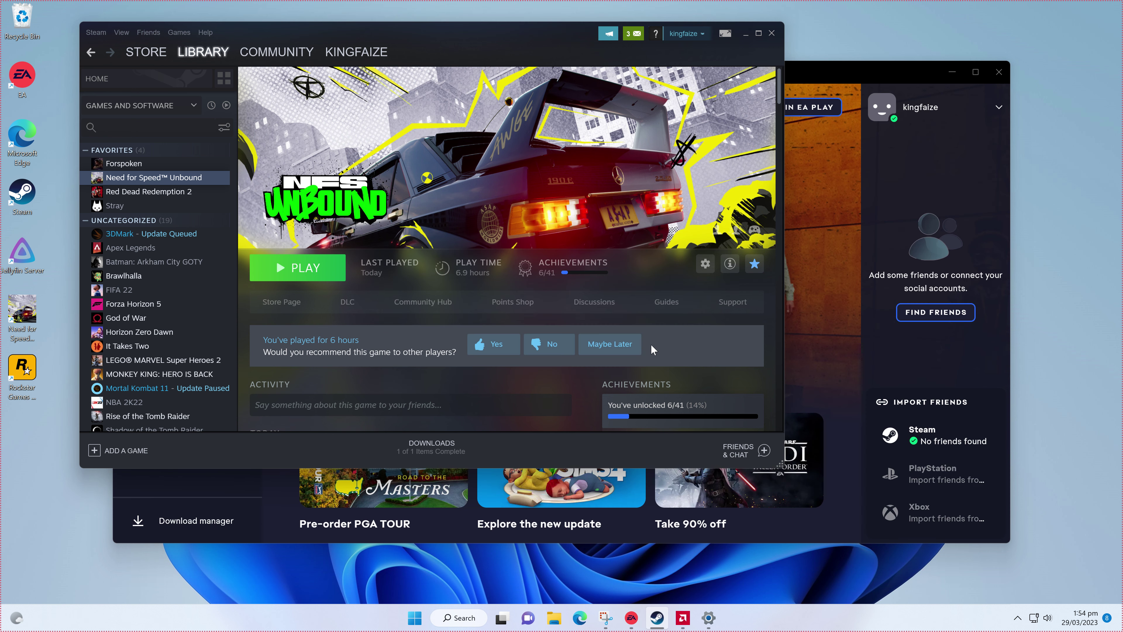
left_click(327, 278)
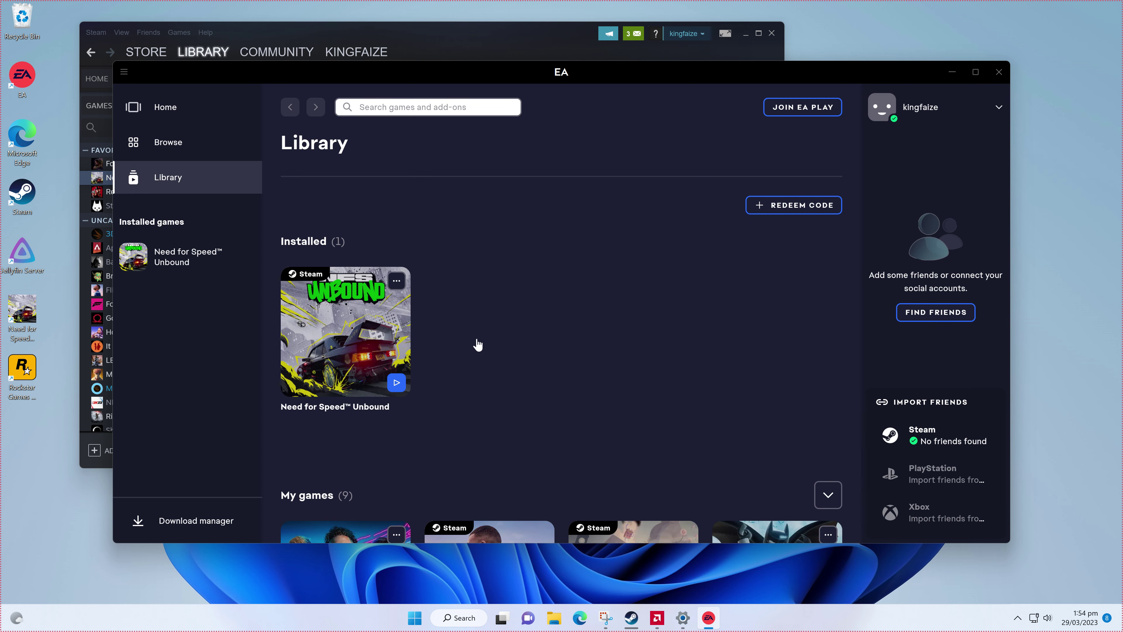
- Try to launch Need for Speed Unbound from its EA app page and its library tile, granting administrative privileges each time
left_click(348, 343)
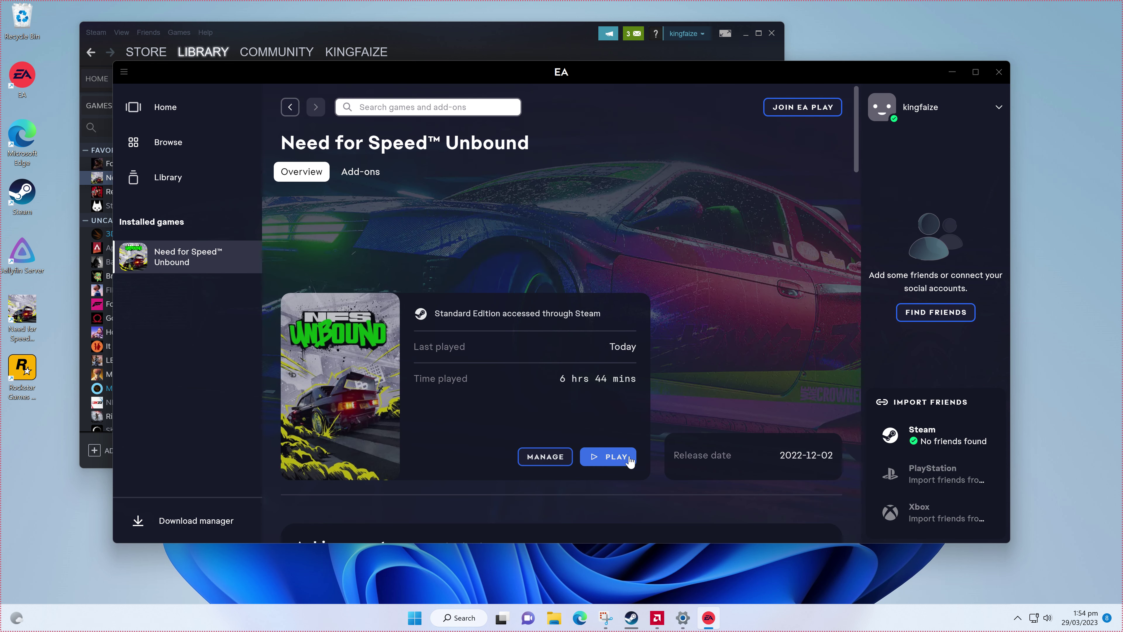
left_click(616, 457)
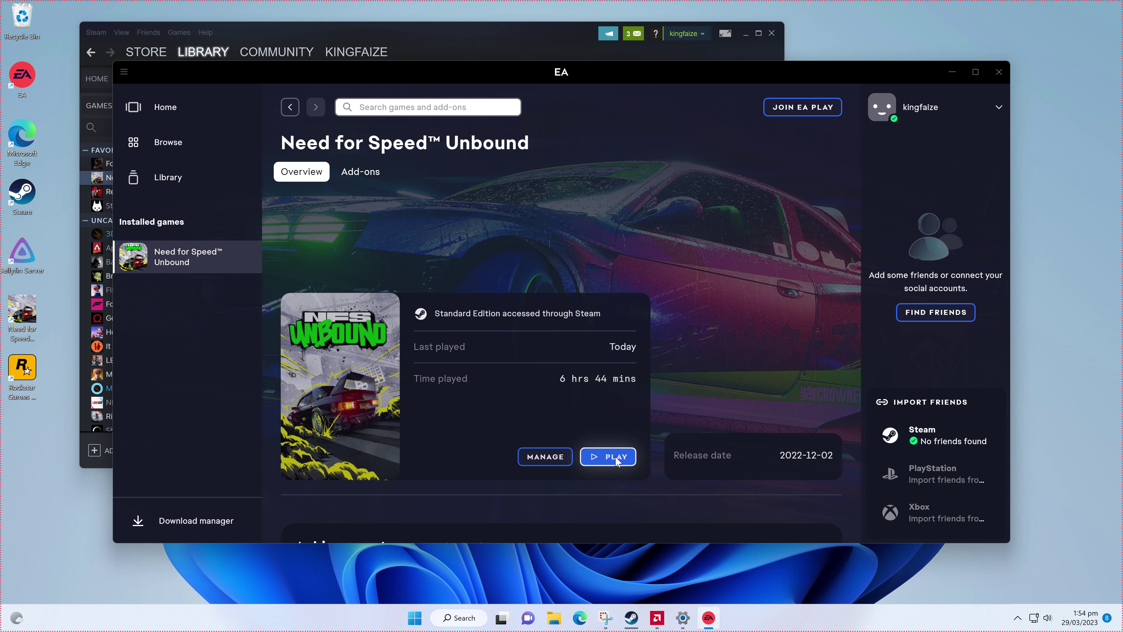
left_click(615, 456)
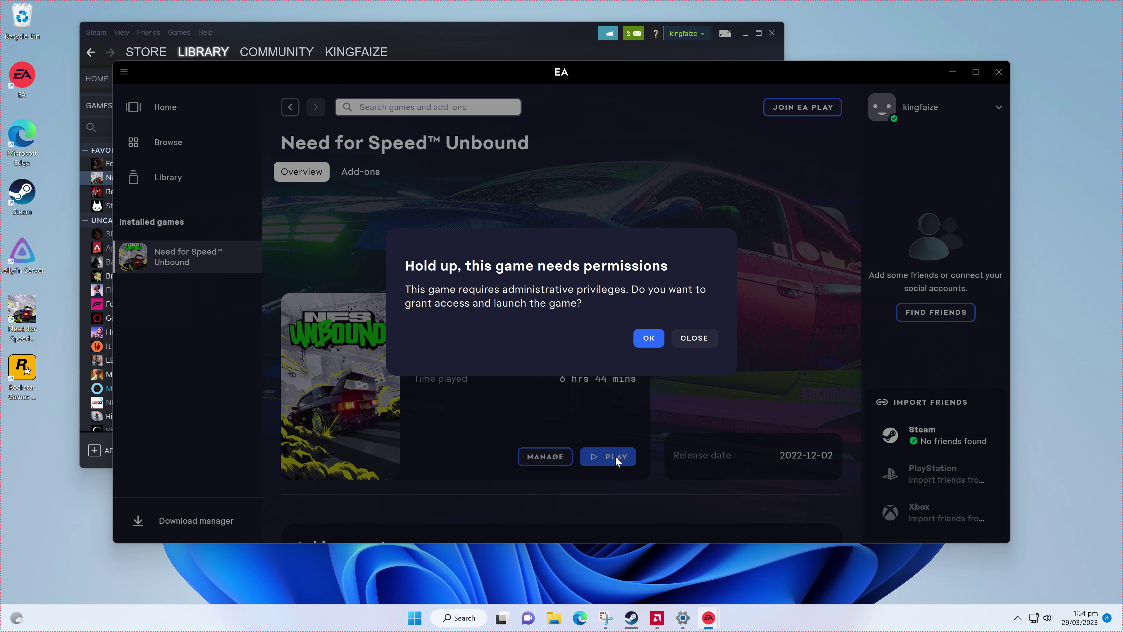
left_click(647, 343)
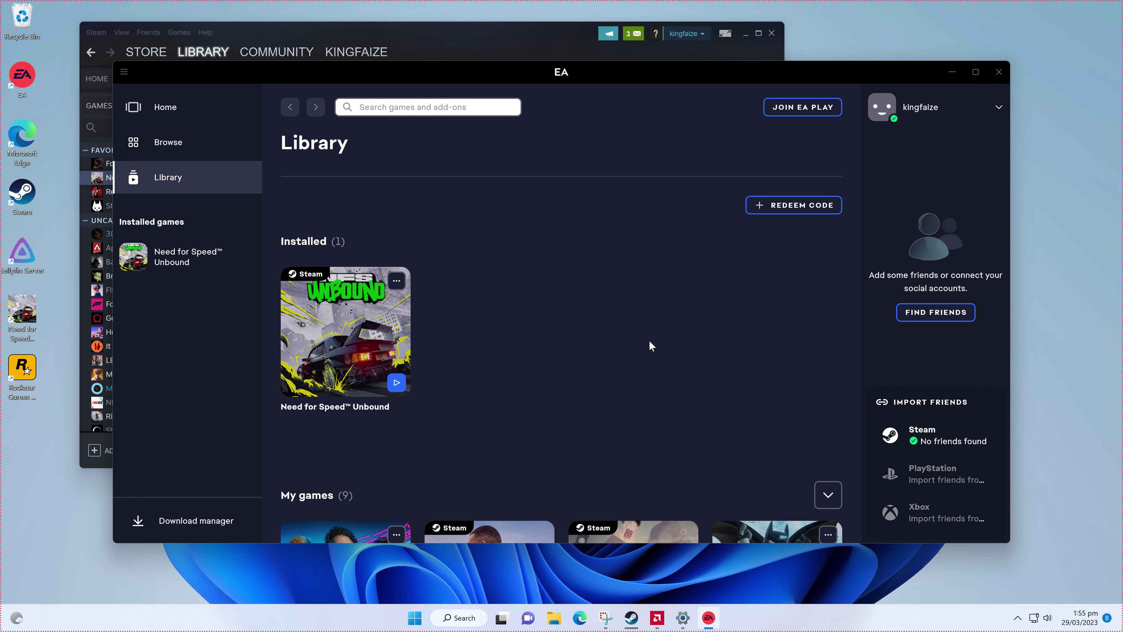
left_click(396, 383)
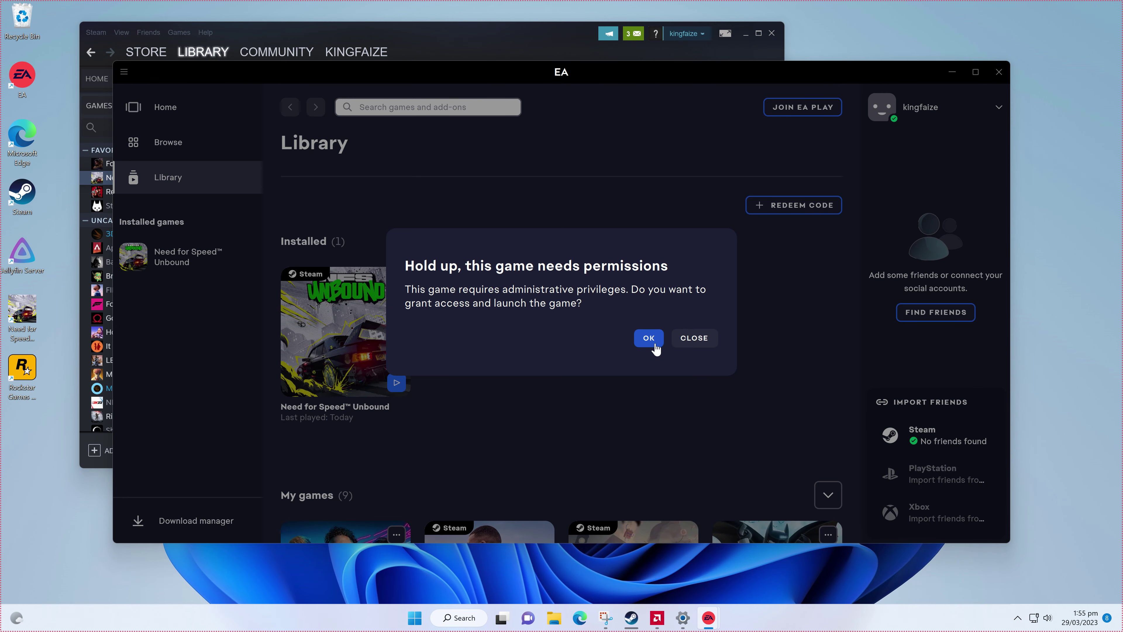
left_click(648, 338)
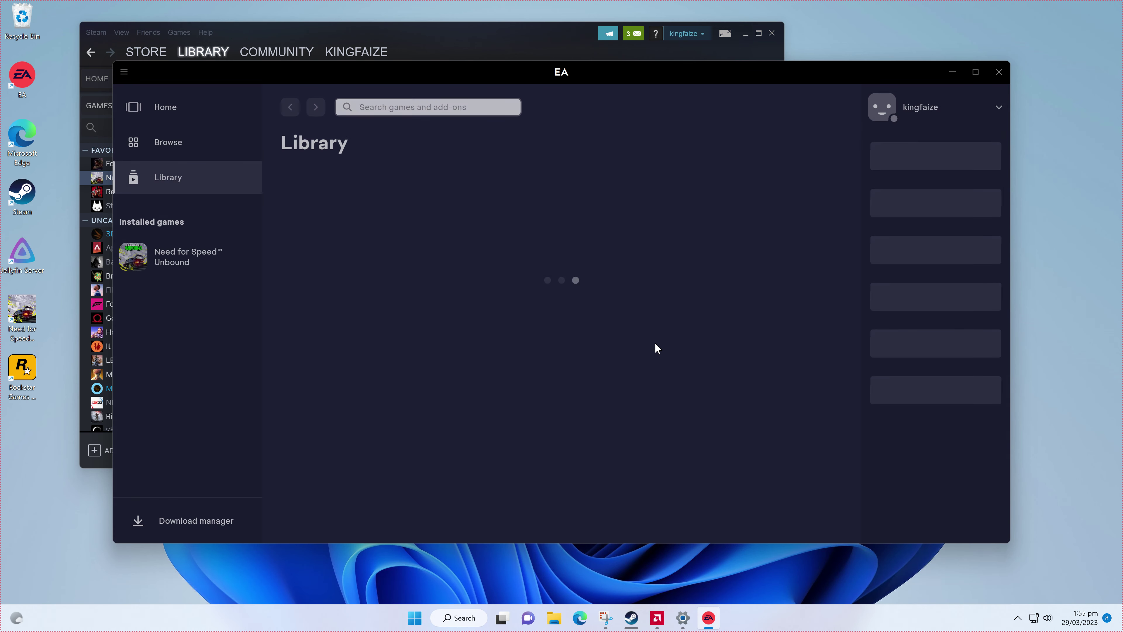
- Switch back to Steam and try launching Need for Speed Unbound again with administrative privileges granted
left_click(436, 34)
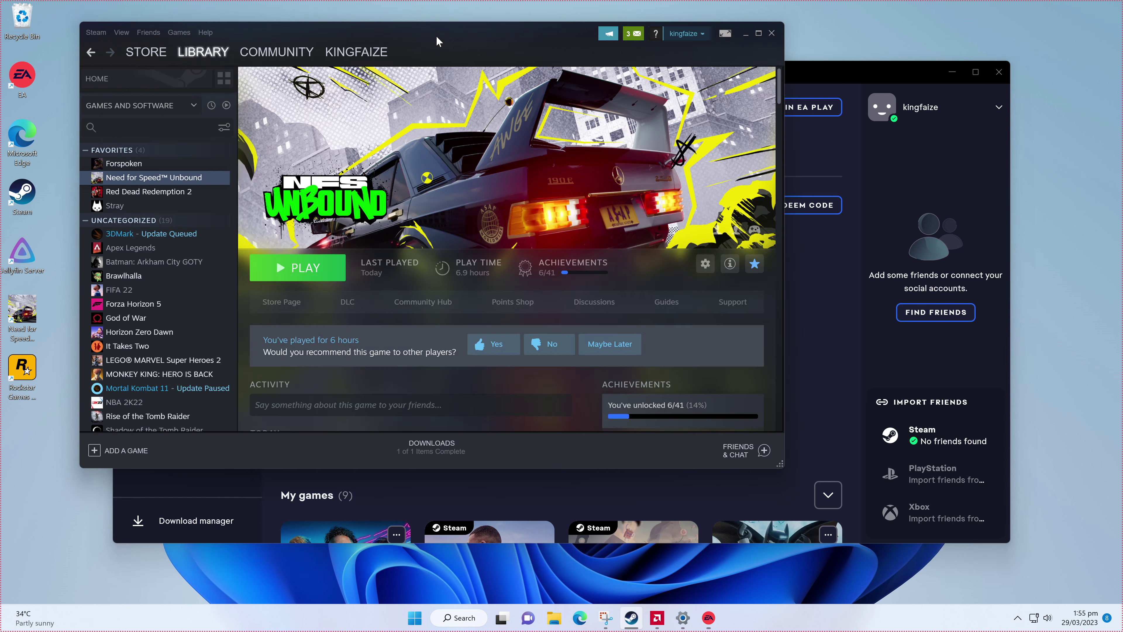
left_click(318, 277)
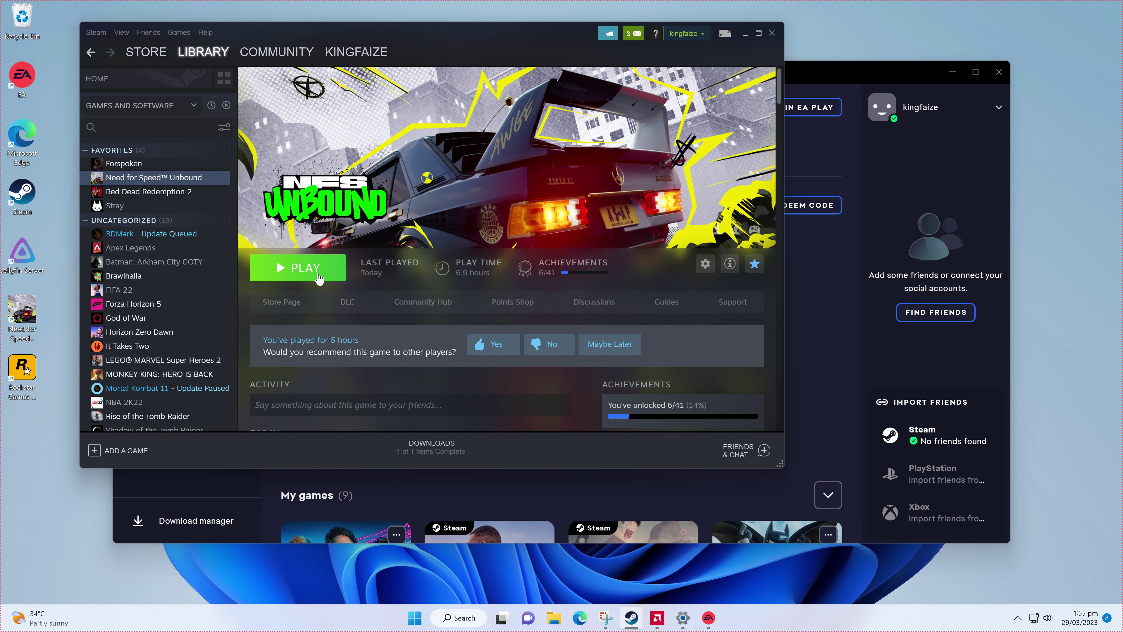
left_click(319, 277)
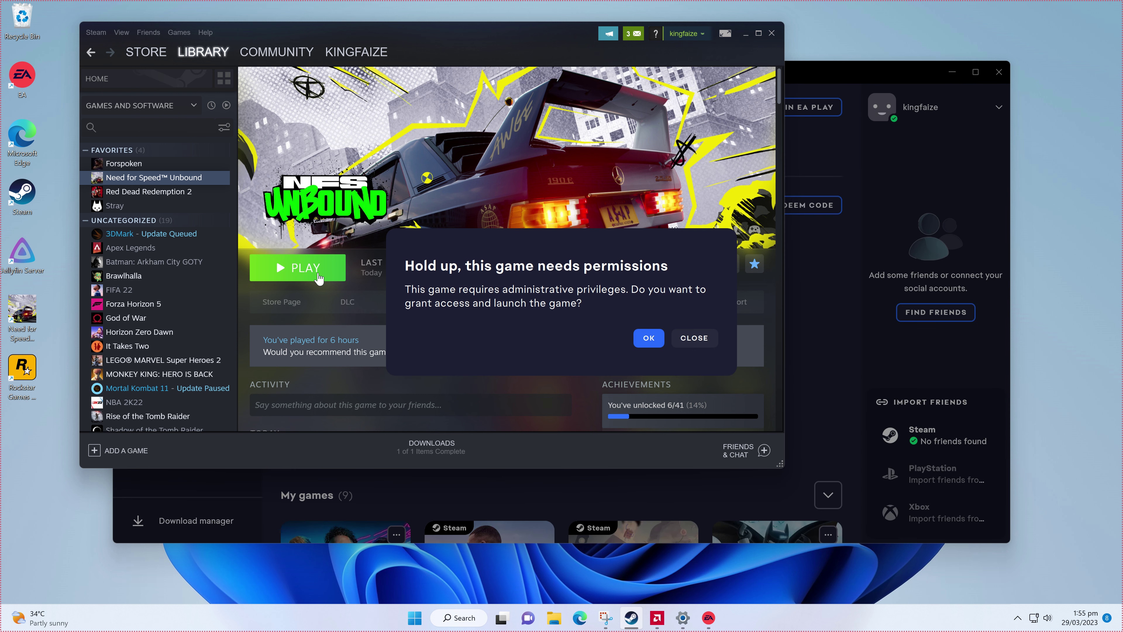
left_click(653, 344)
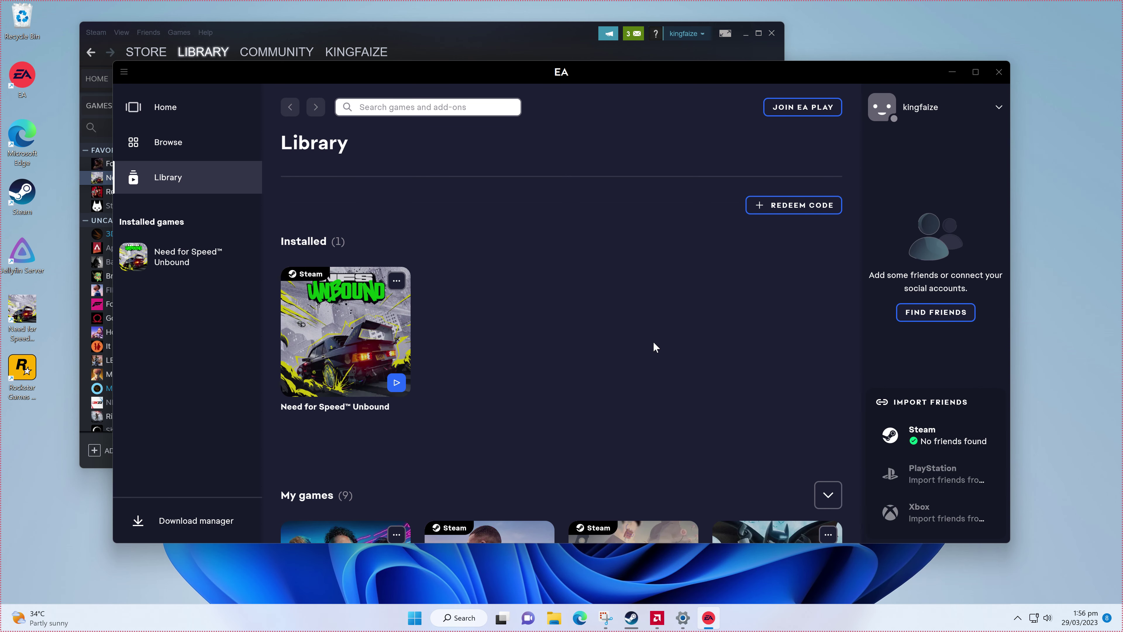
- Switch to Microsoft Edge, search for speedtest ookla, and run an internet speed test on speedtest.net
left_click(580, 618)
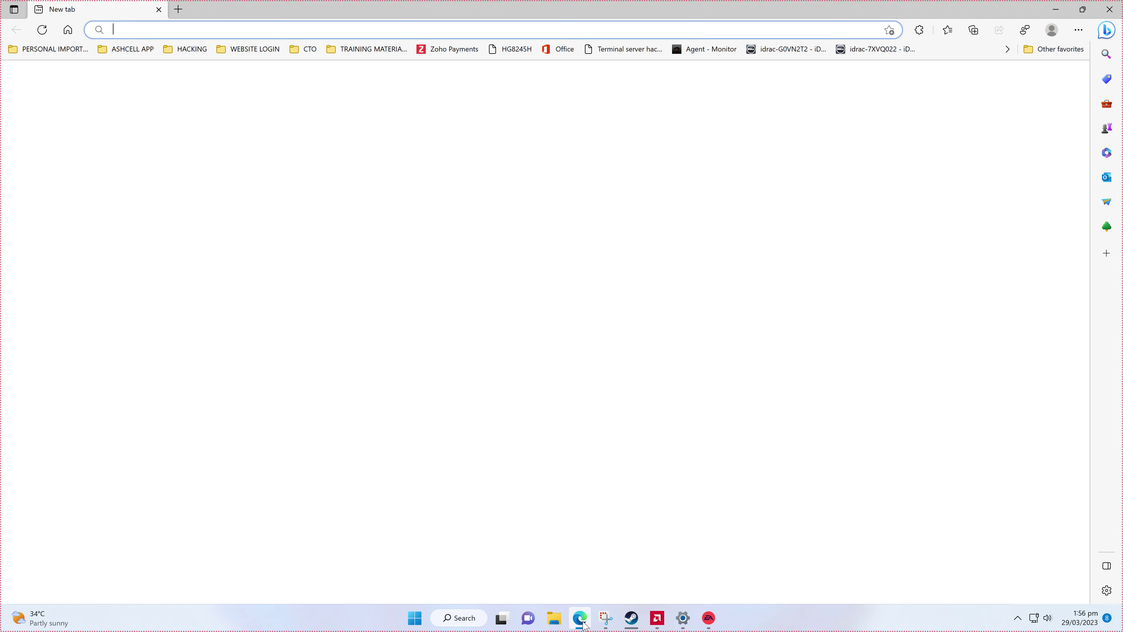
type("spee")
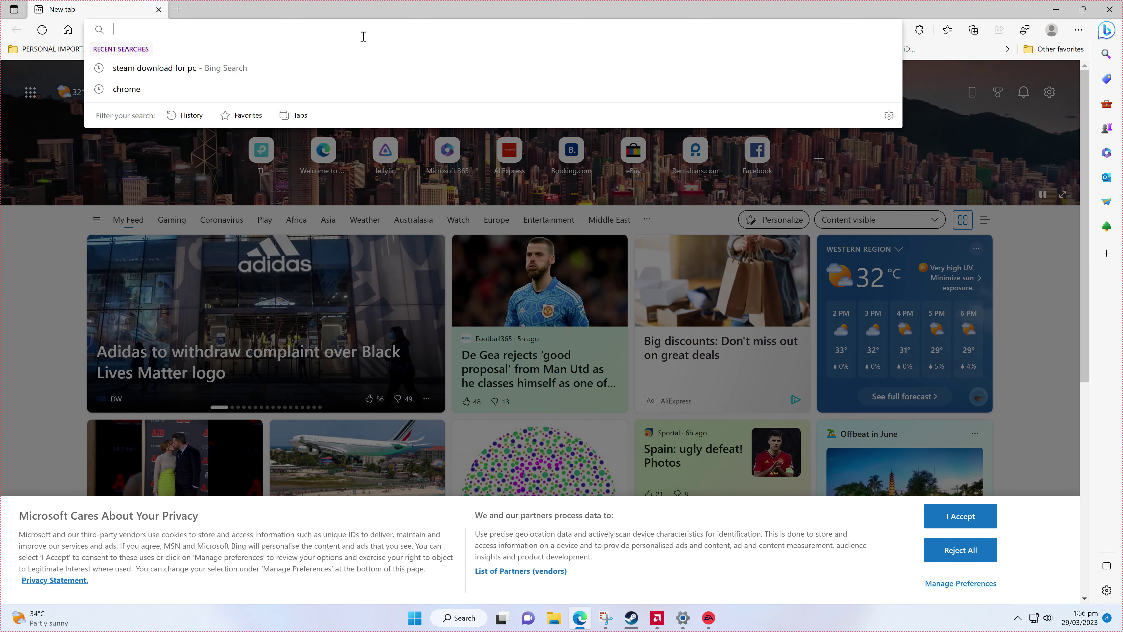
type("dtest")
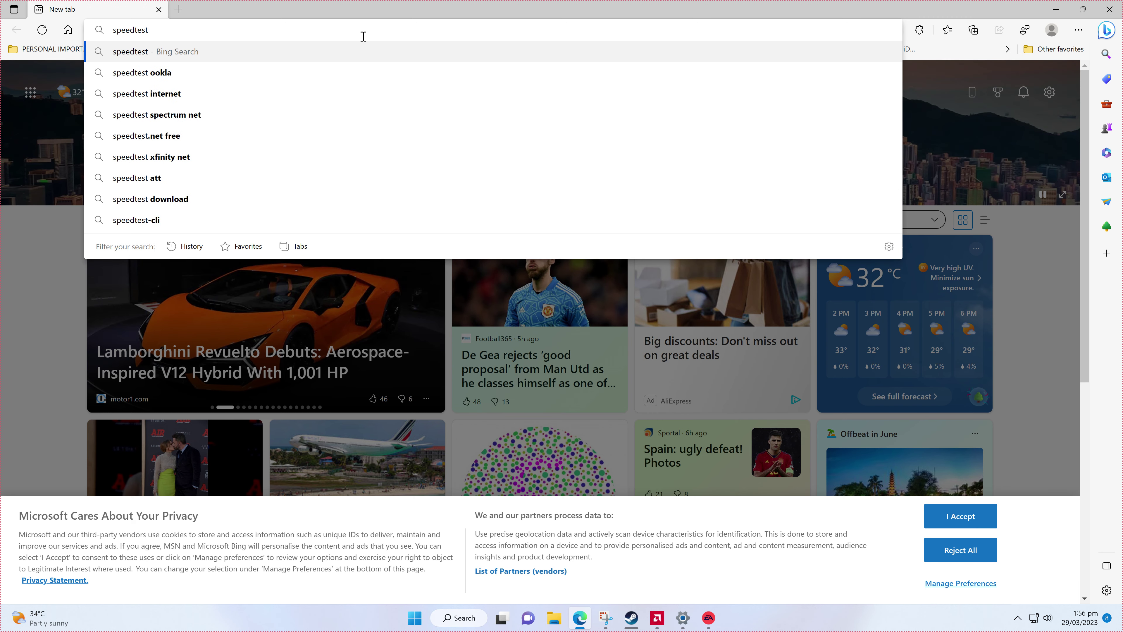
key("Down")
key("Return")
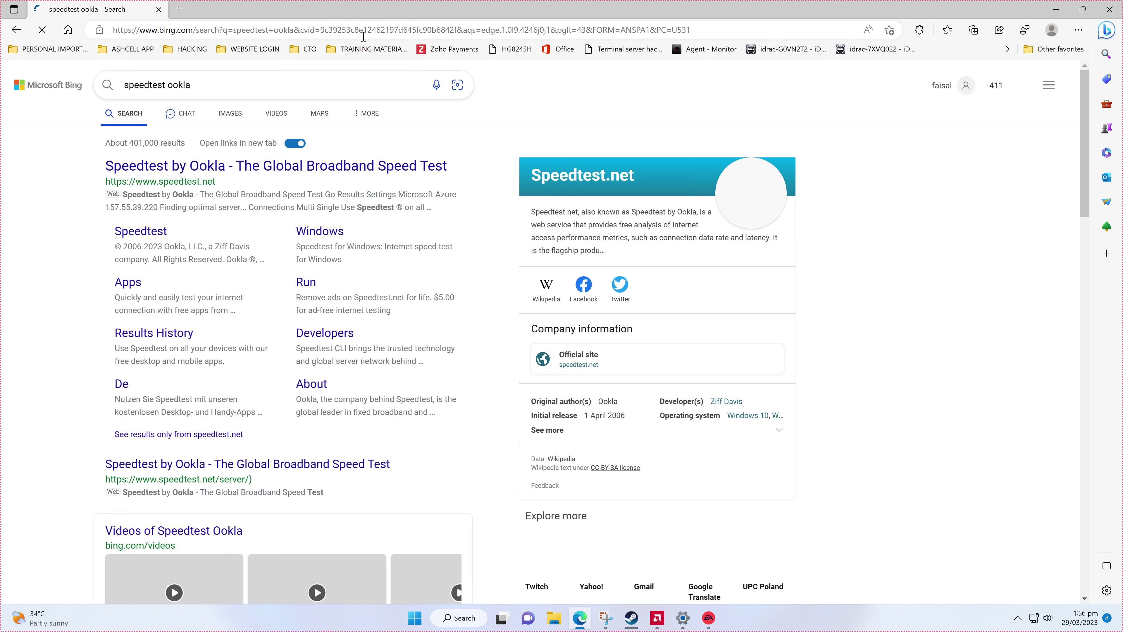
left_click(243, 170)
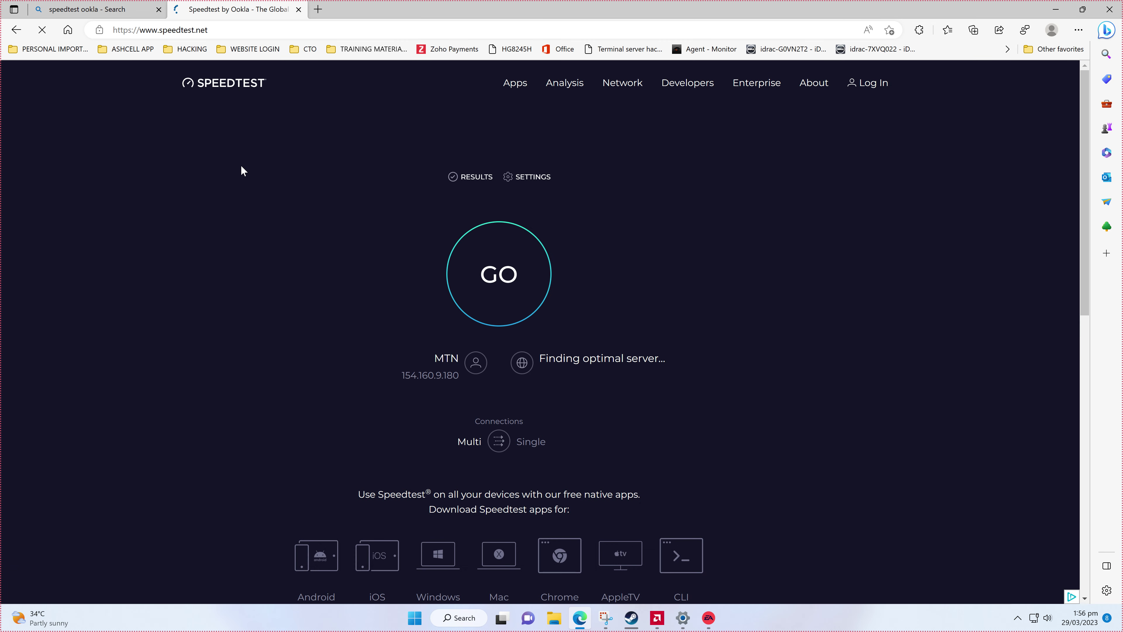
left_click(484, 279)
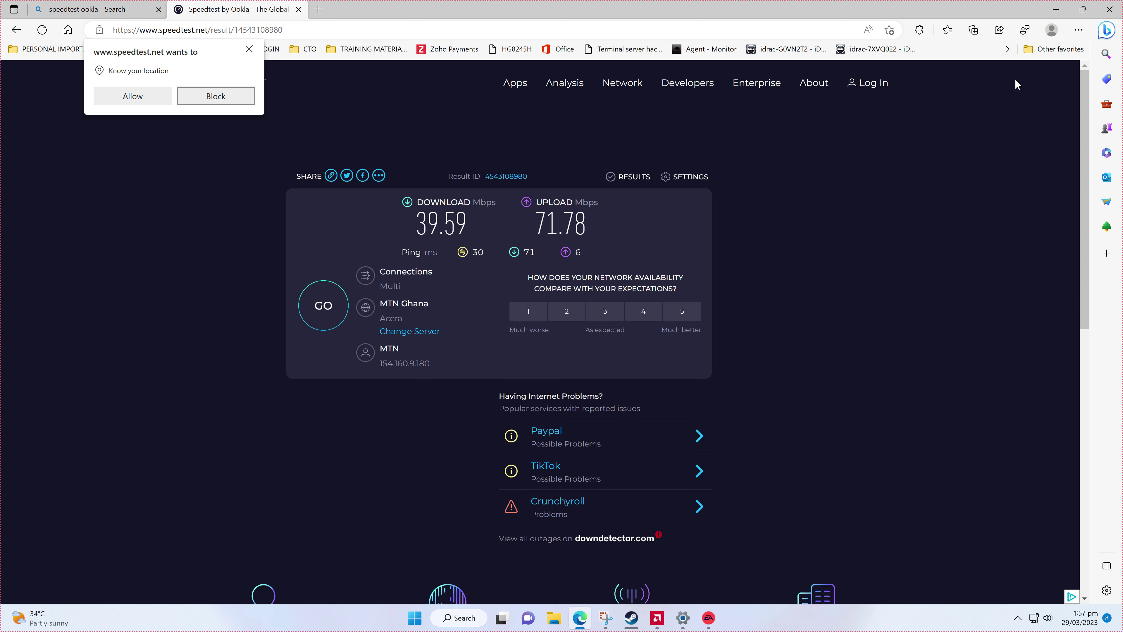
- Close Microsoft Edge and try to launch Need for Speed Unbound from its EA app page, trying an app restart before dismissing the connection error
left_click(1112, 14)
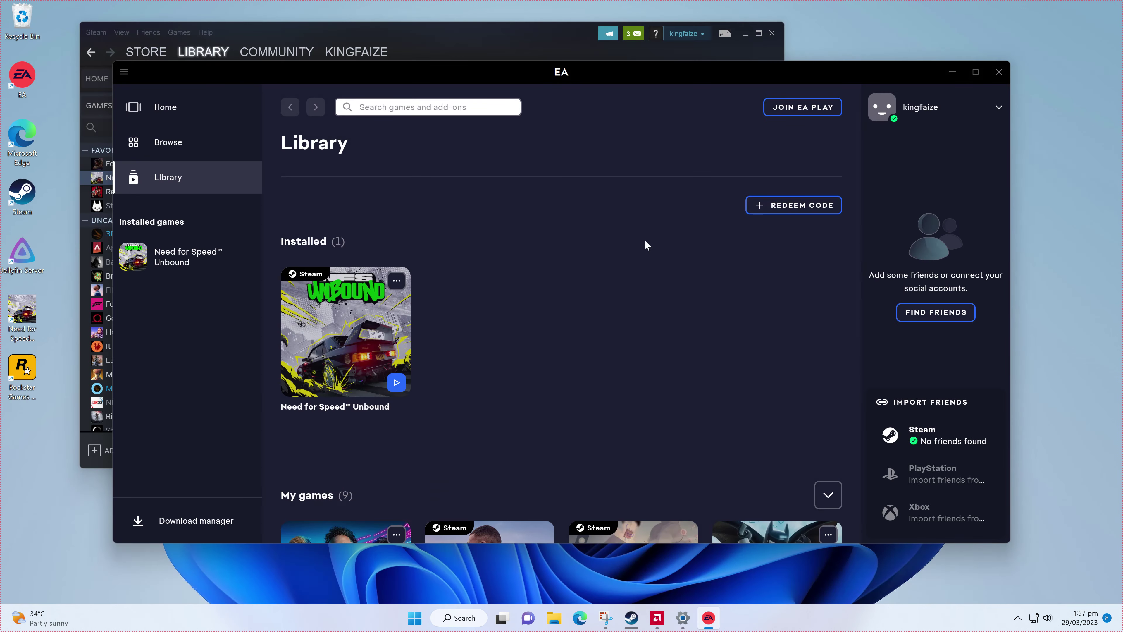
left_click(371, 317)
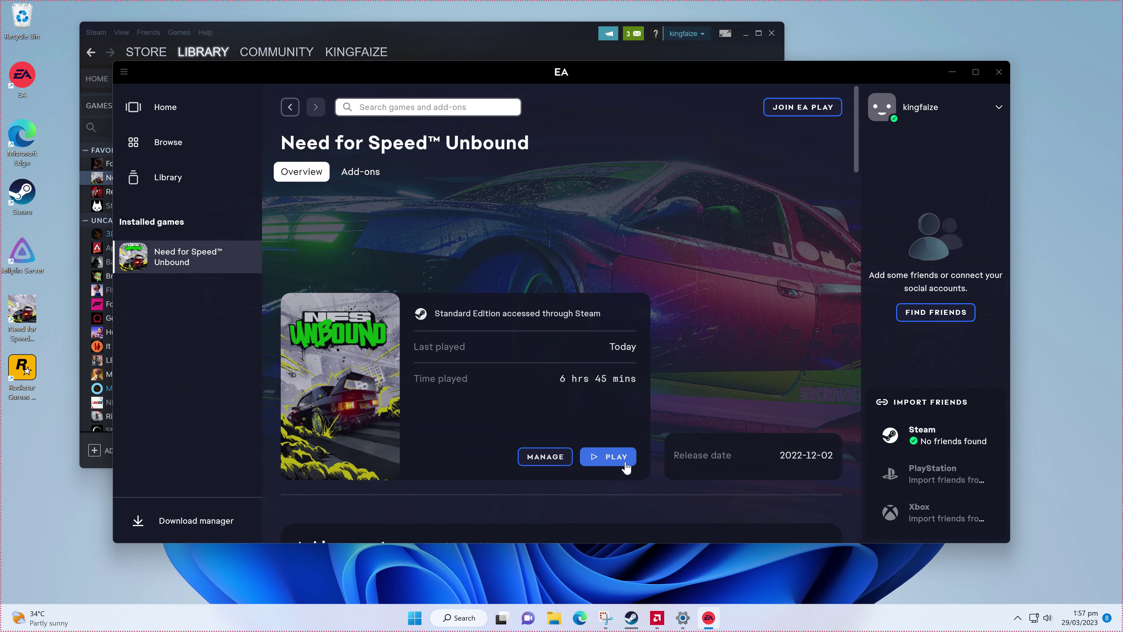
left_click(626, 464)
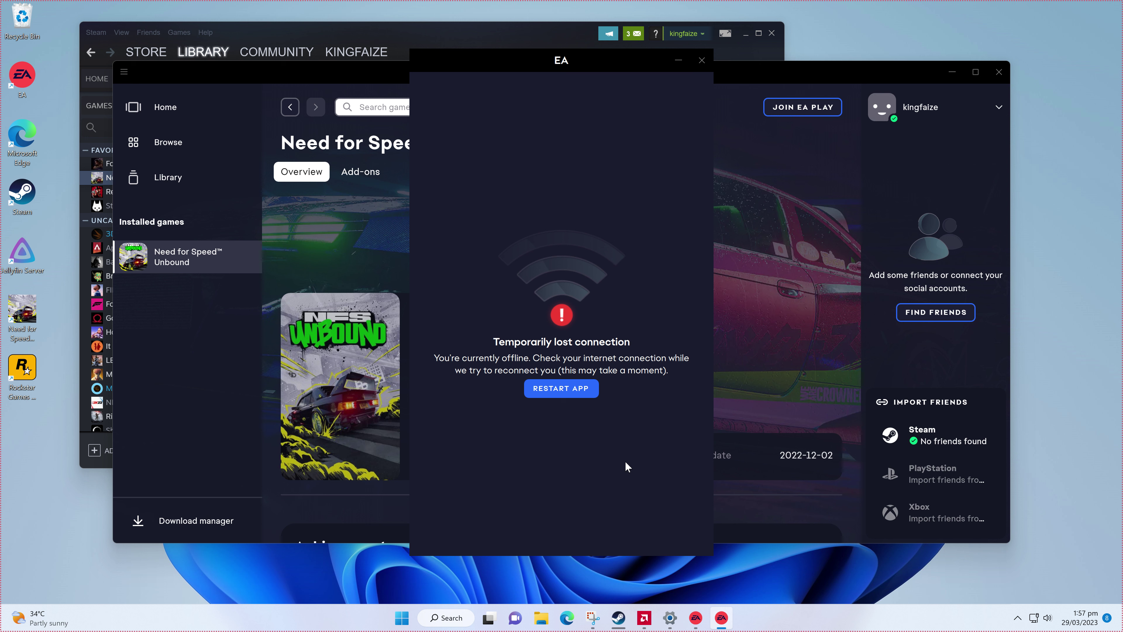
left_click(571, 390)
left_click(701, 61)
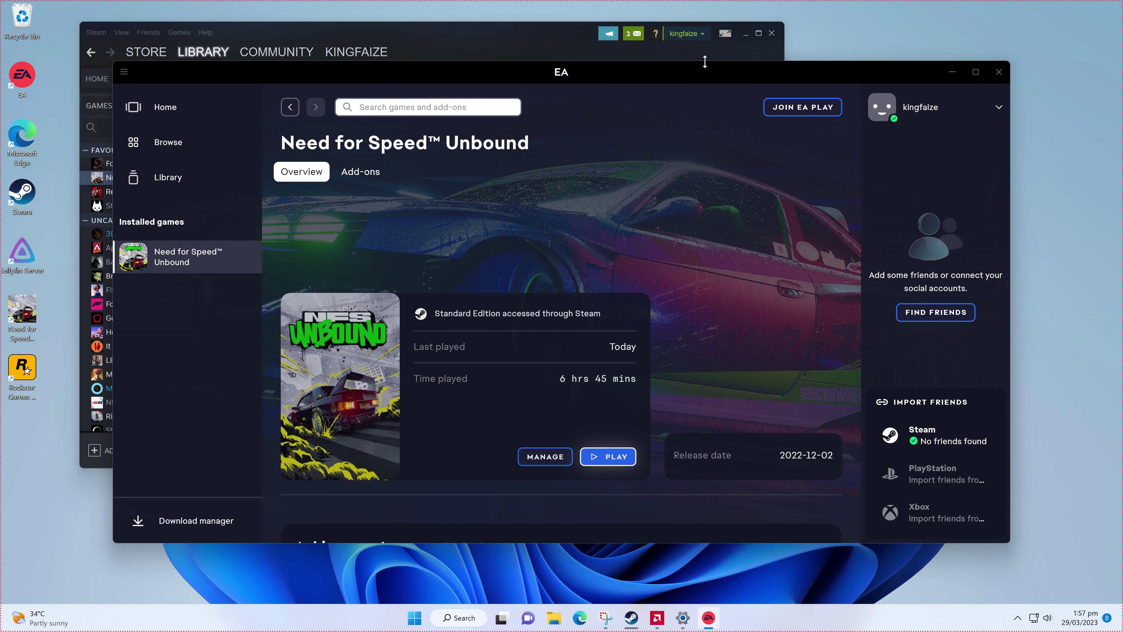
- Retry launching Need for Speed Unbound from the EA app, granting the requested administrative privileges
left_click(614, 462)
left_click(609, 460)
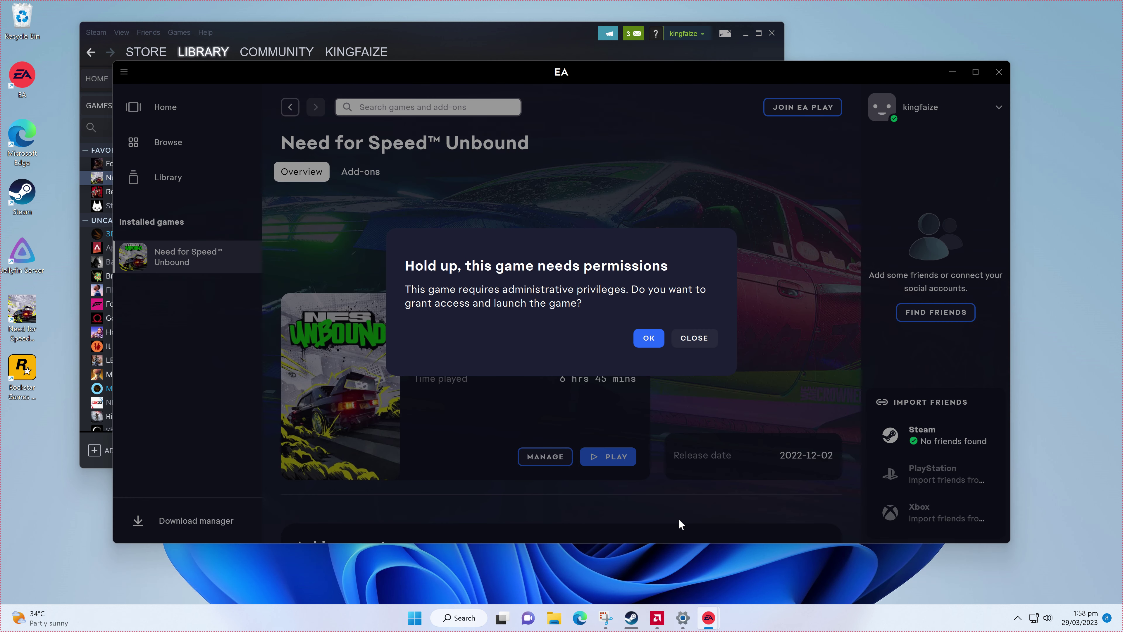
left_click(650, 342)
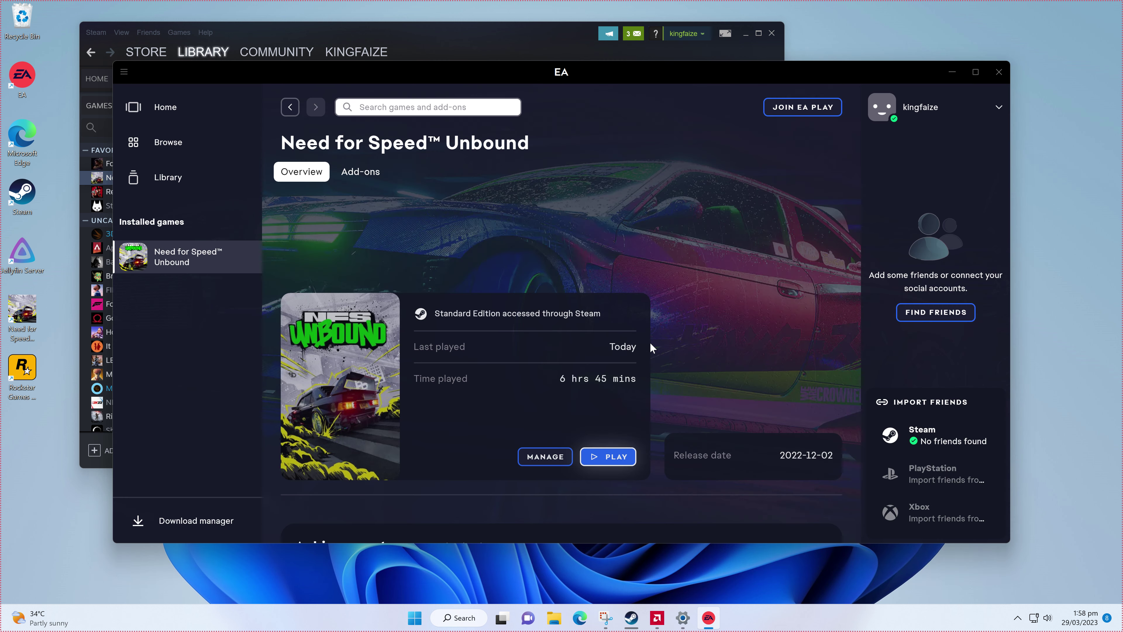